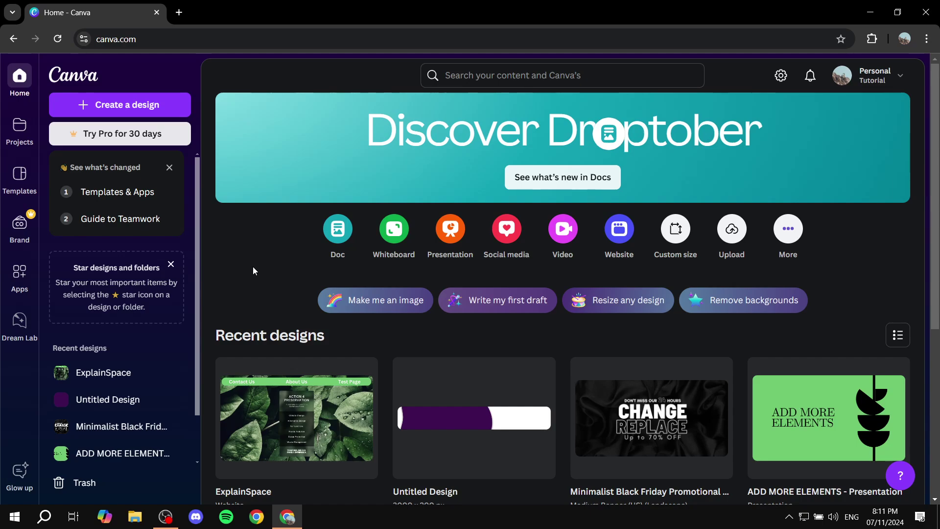
- Open the computer's file picker via 'Start from a file' and scroll to Tutorial WBG.png in Explainer Media
click(119, 105)
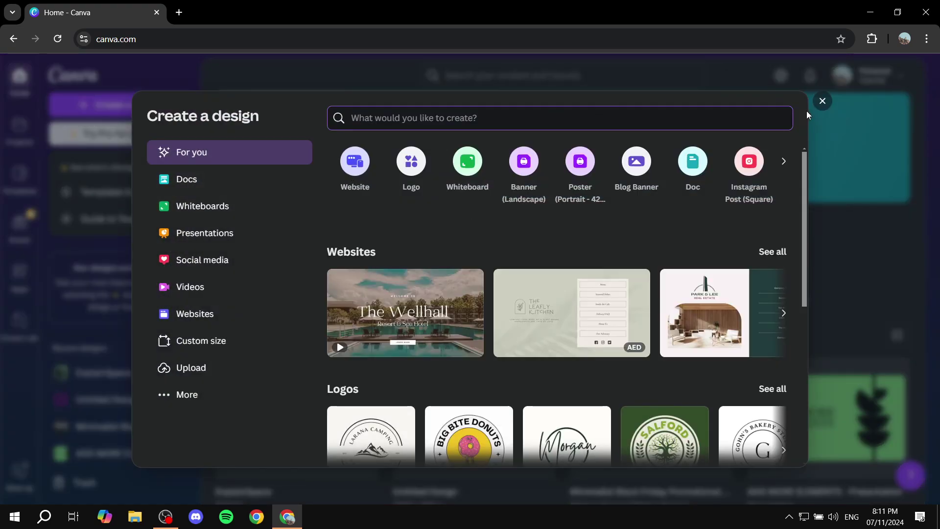
click(823, 102)
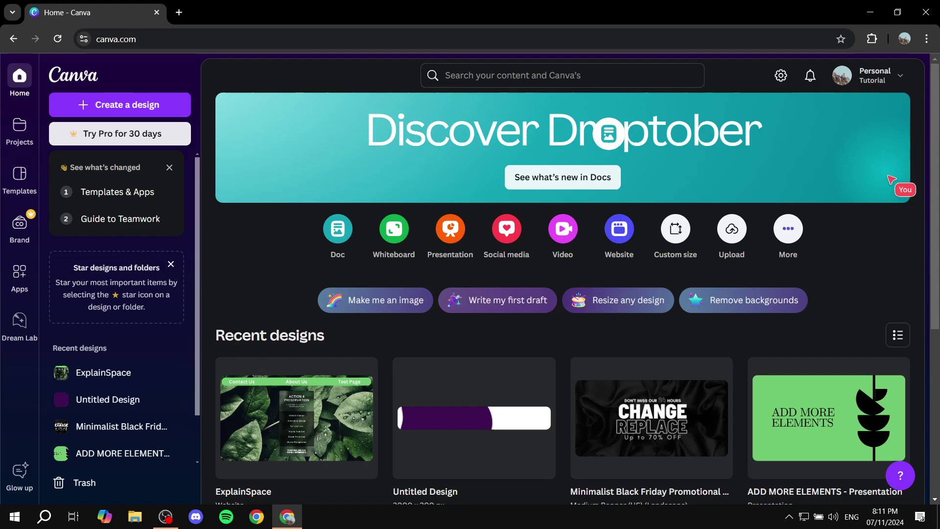
click(738, 228)
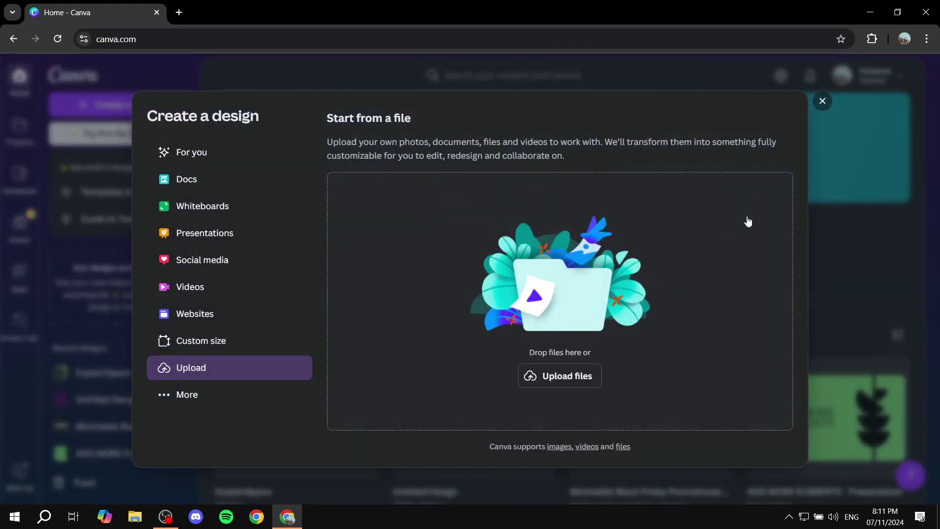
click(589, 380)
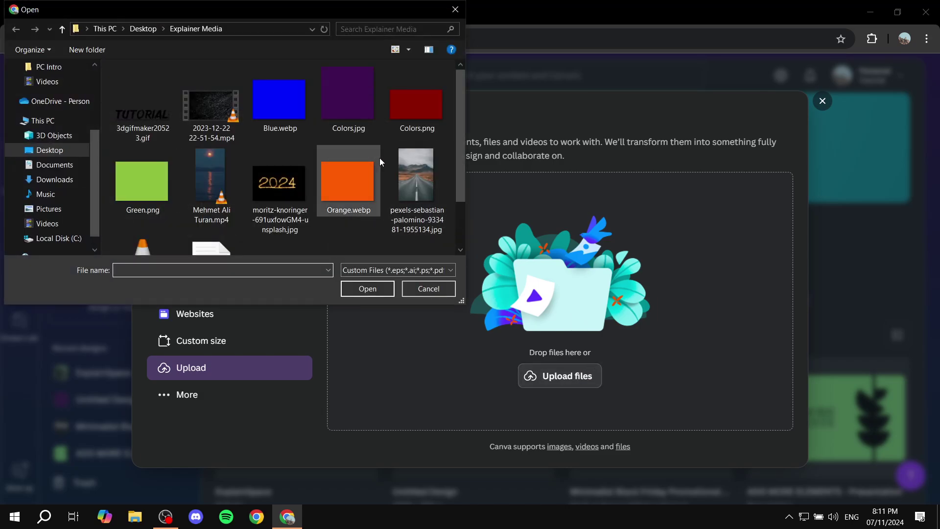
scroll(380, 159, down, 2)
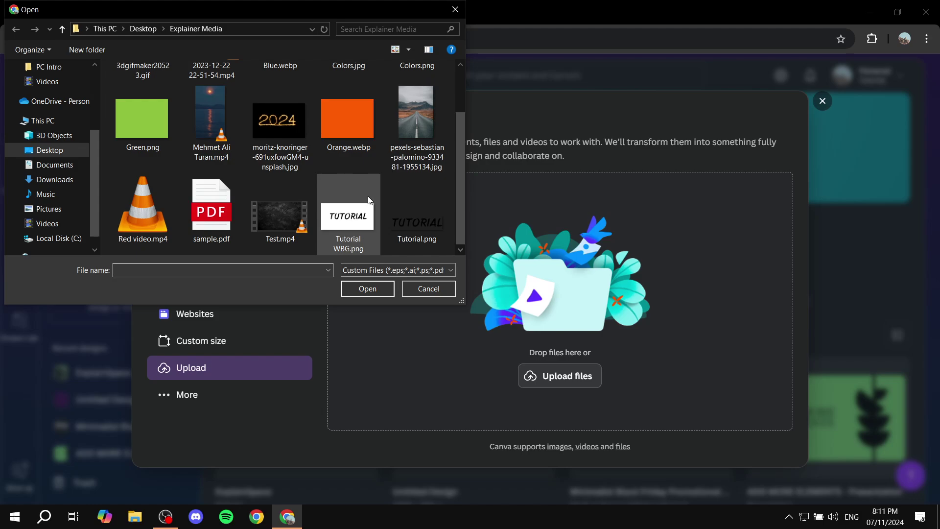
- Upload Tutorial WBG.png and use it in a new custom-size 6450 × 3225 px design
double_click(360, 221)
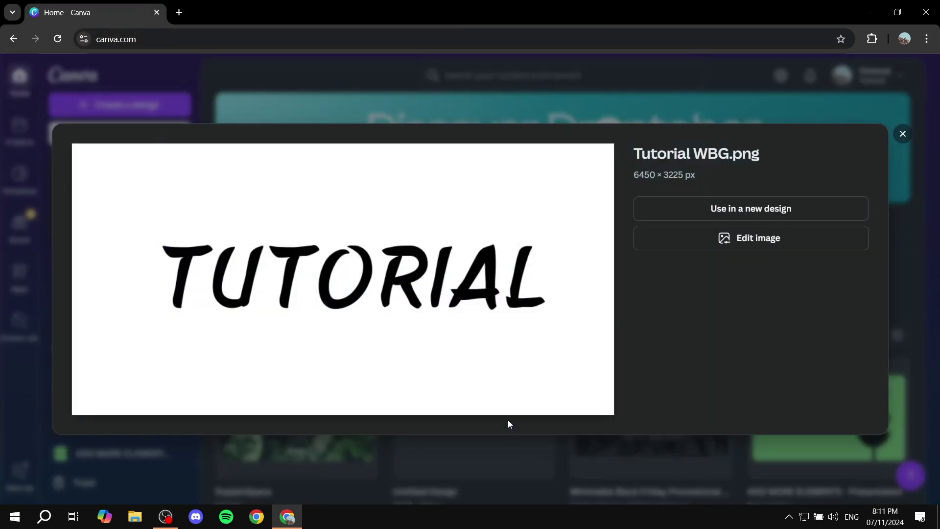
click(782, 210)
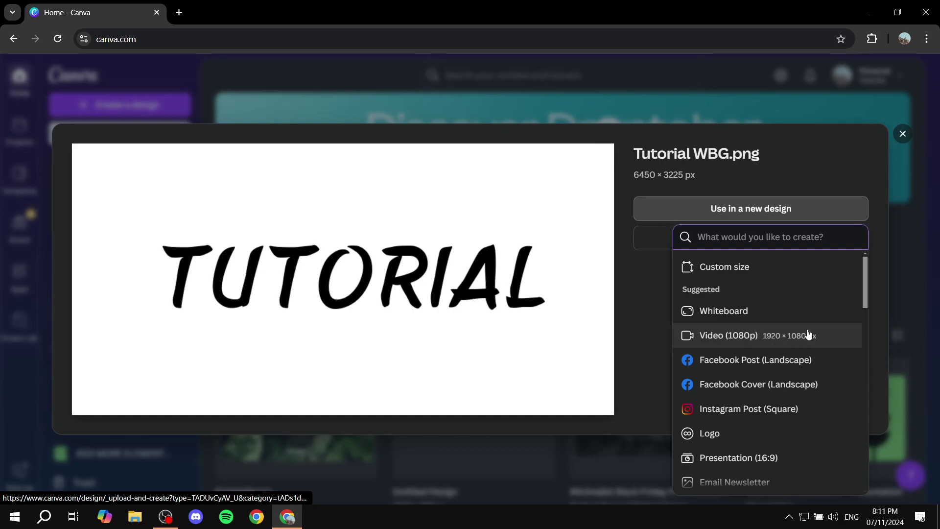
click(745, 267)
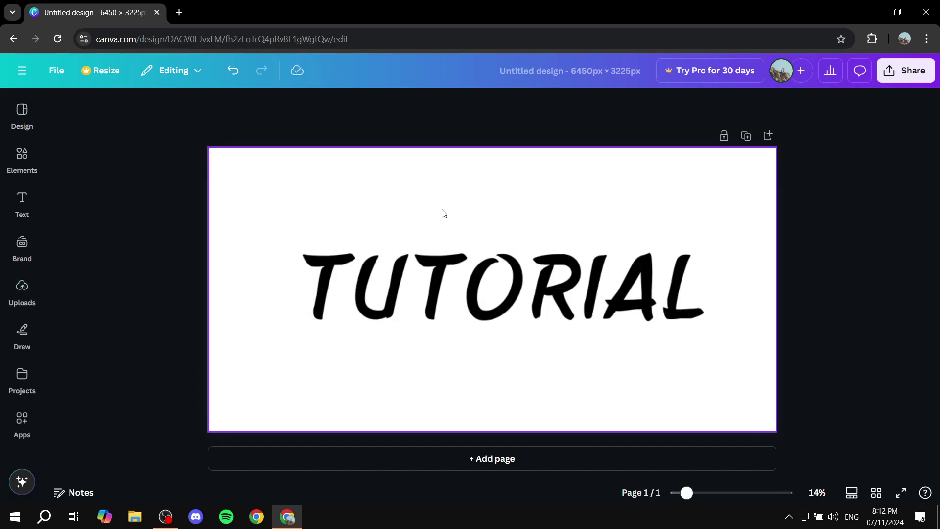
- Select the TUTORIAL image and try the Pan animation on it
click(602, 296)
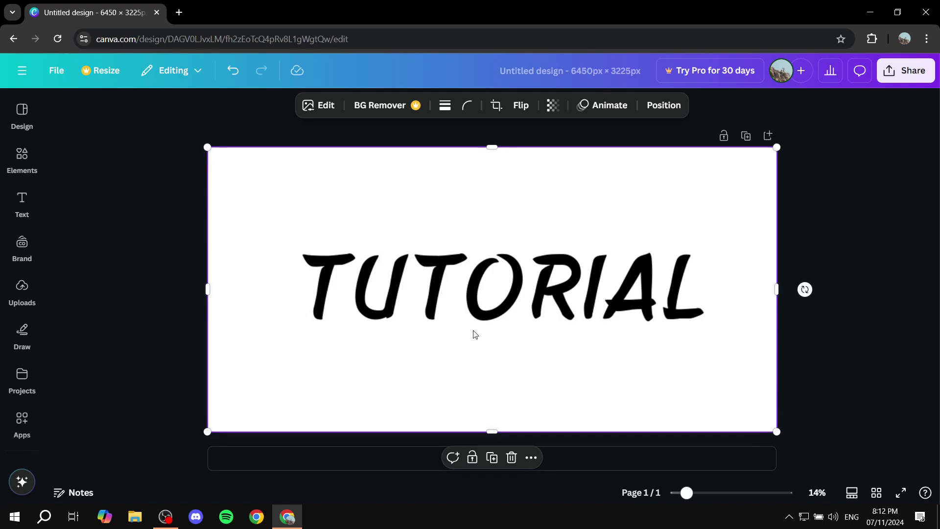
click(605, 109)
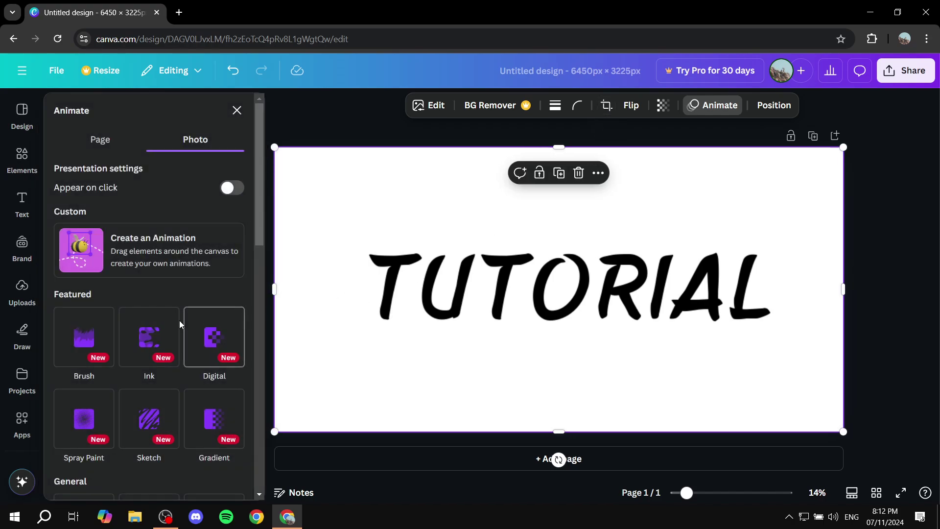
scroll(159, 336, down, 4)
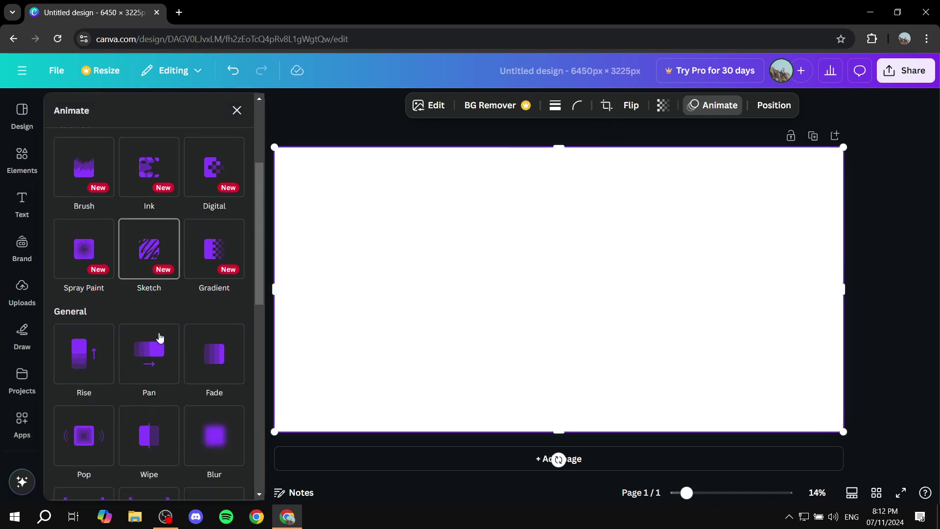
scroll(158, 333, up, 1)
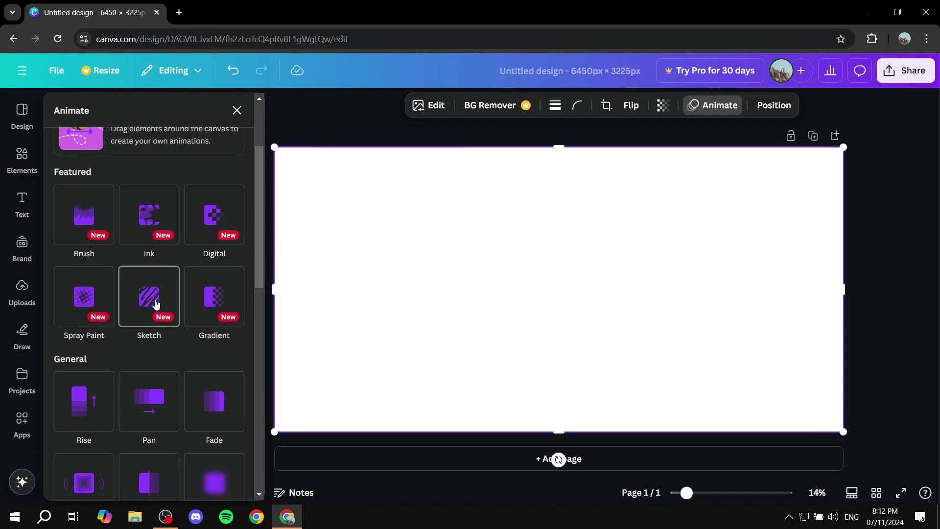
click(160, 410)
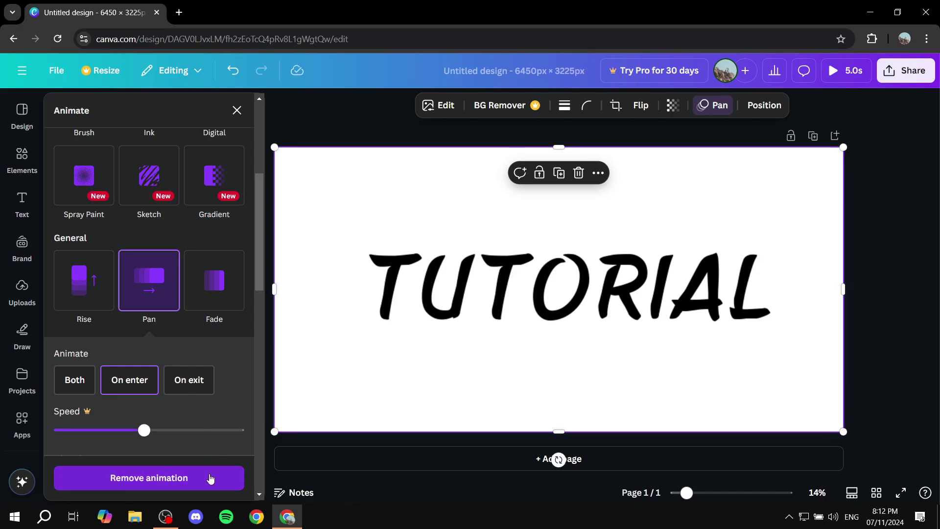
click(323, 132)
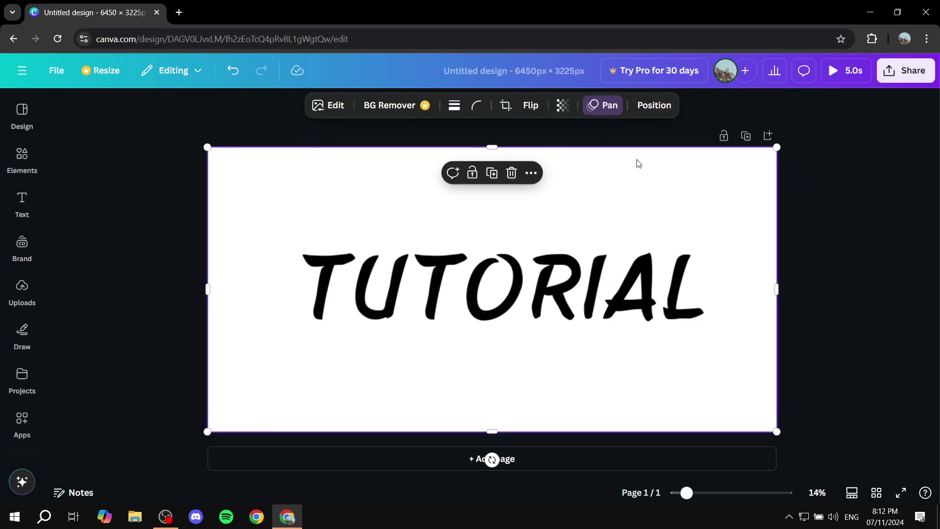
click(825, 243)
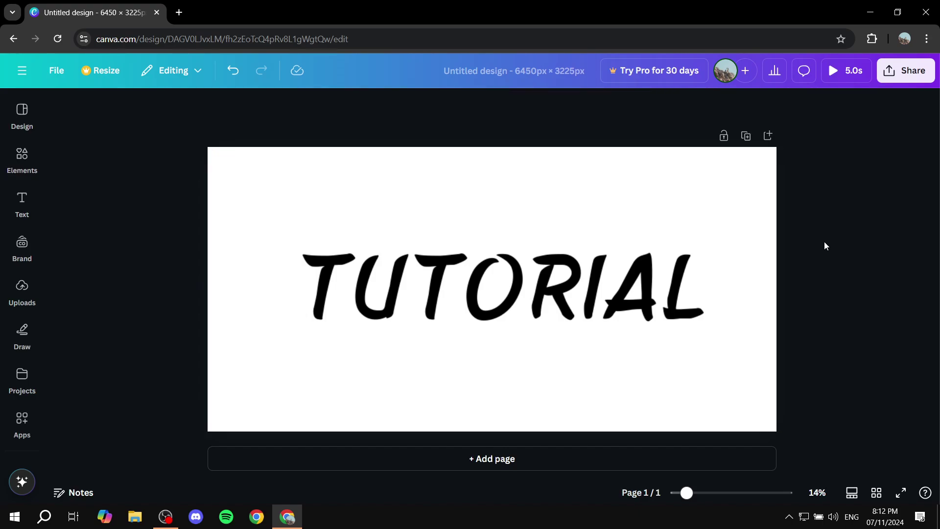
- Reselect the image, test Wipe, then settle on the Blur animation
click(606, 325)
click(606, 110)
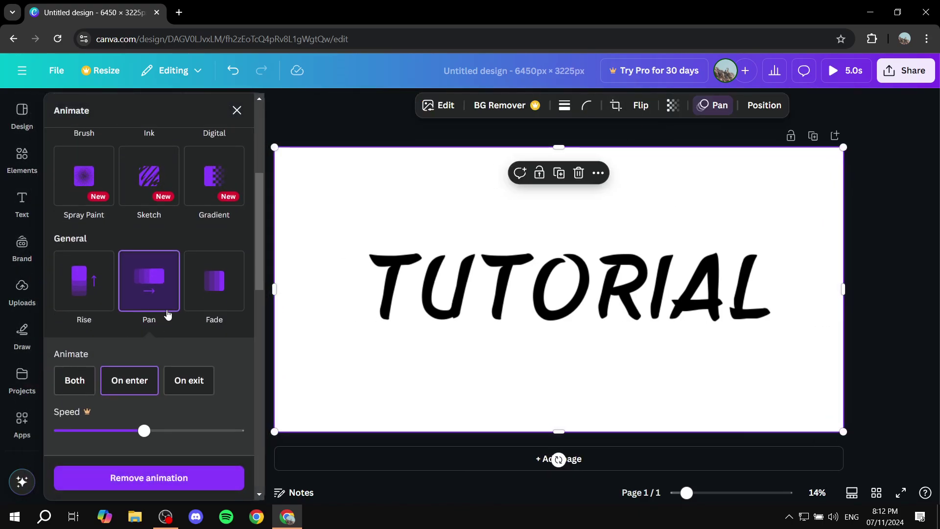
scroll(168, 294, down, 3)
scroll(147, 333, down, 3)
click(156, 309)
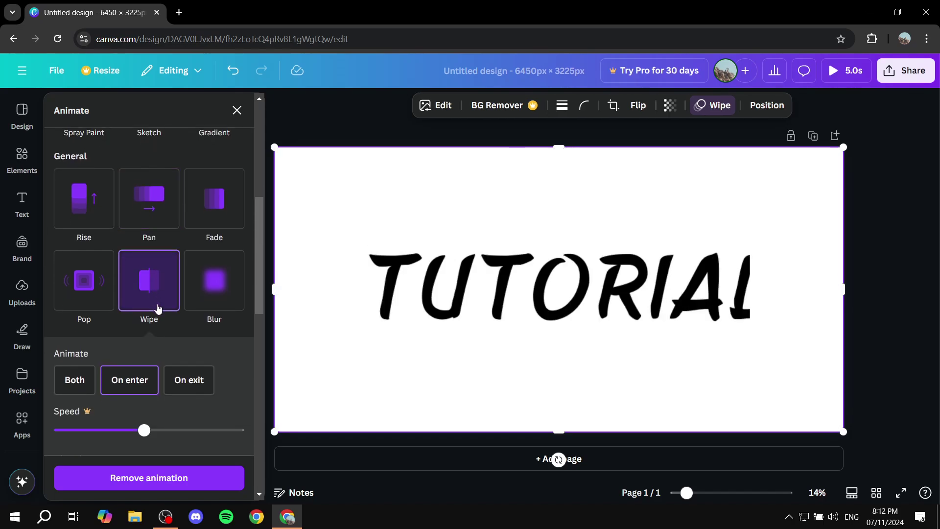
click(203, 276)
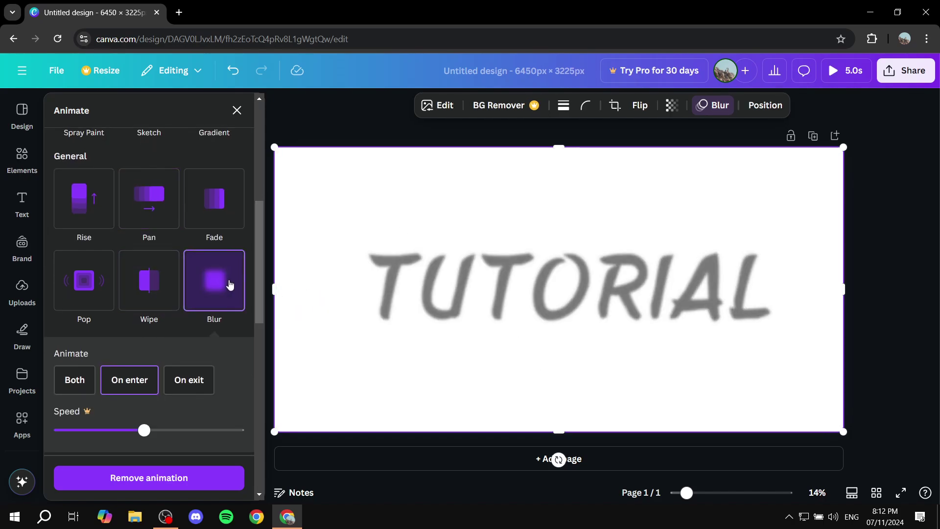
key(Escape)
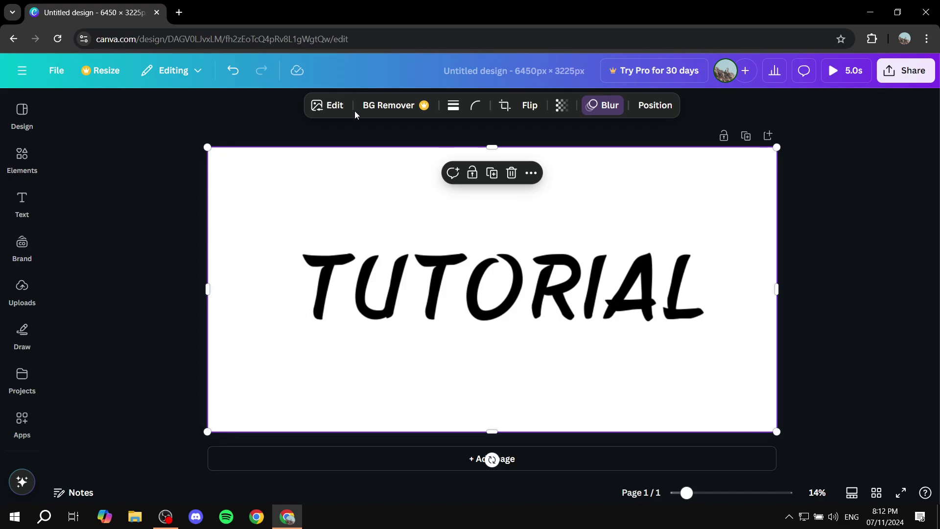
- Preview the Blur-animated design full screen, then review its MP4 download options and return to the editor
click(857, 73)
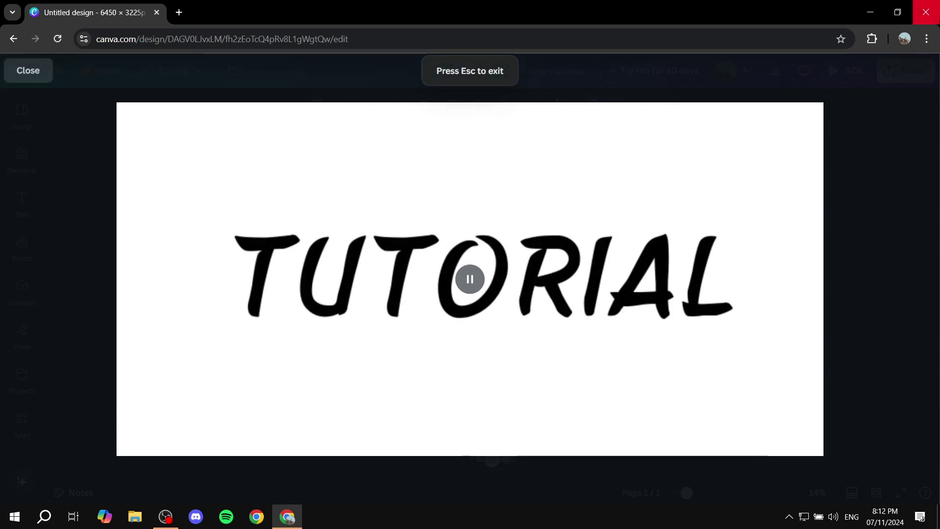
key(Escape)
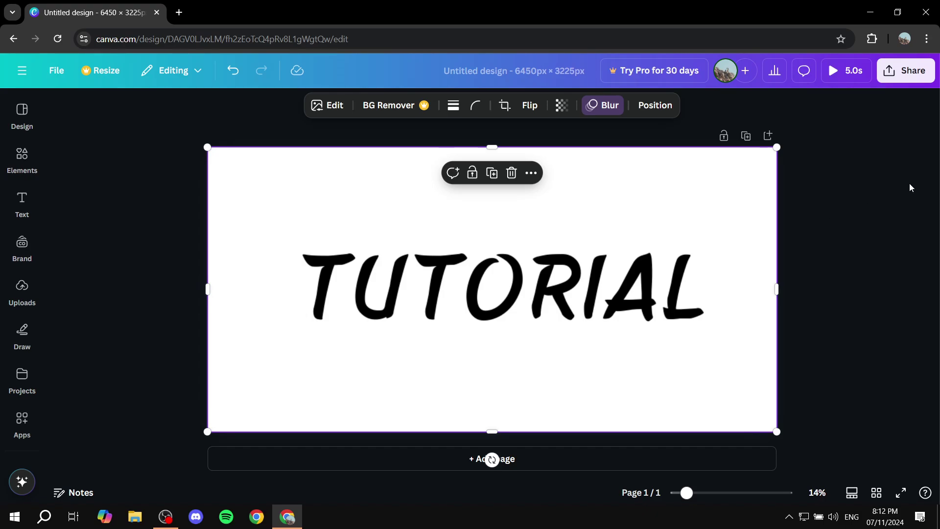
click(906, 74)
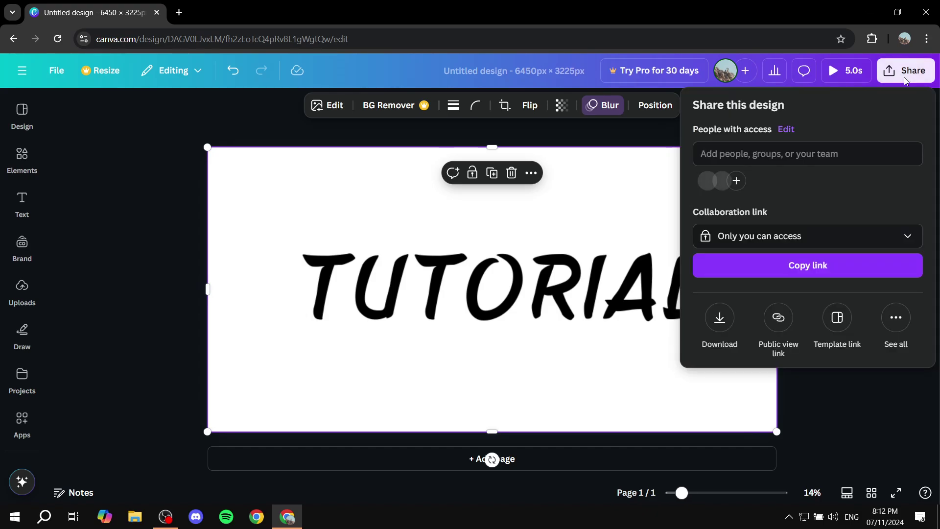
click(720, 317)
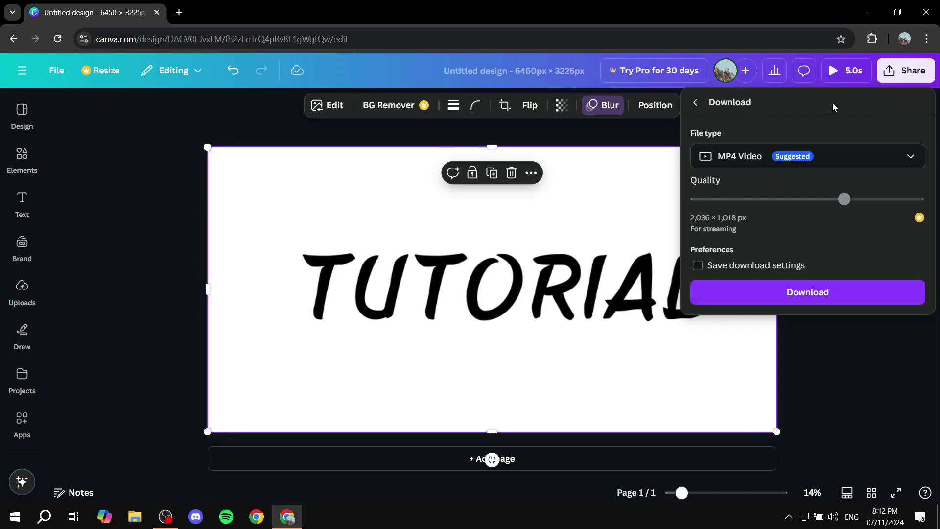
click(694, 104)
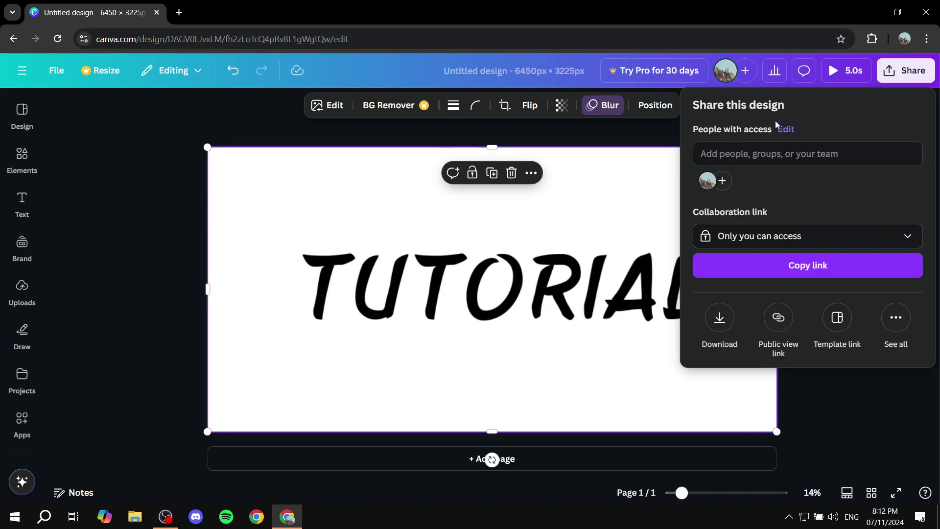
click(870, 426)
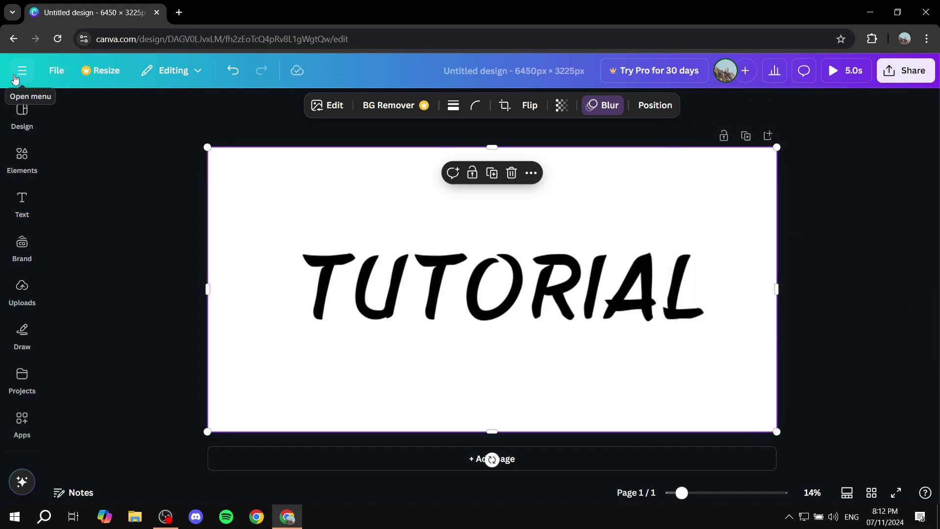
- Go to Home, select the 6450 × 3225 px Untitled Design and confirm Move to Trash
click(21, 72)
click(17, 78)
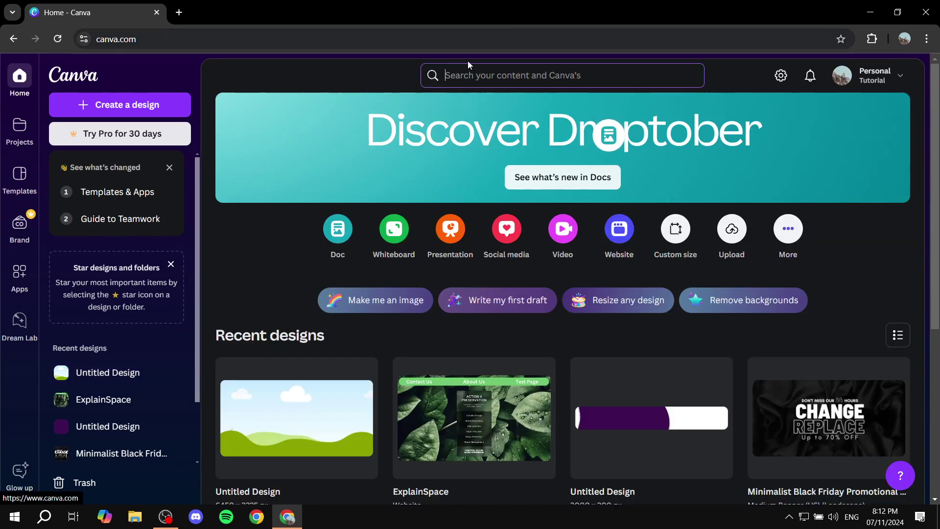
mouse_move(357, 456)
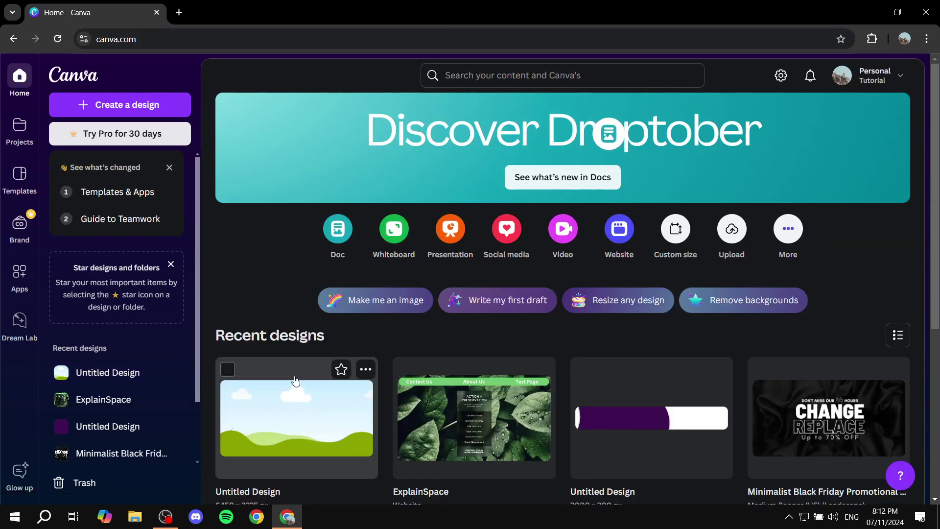
click(229, 371)
scroll(301, 362, down, 1)
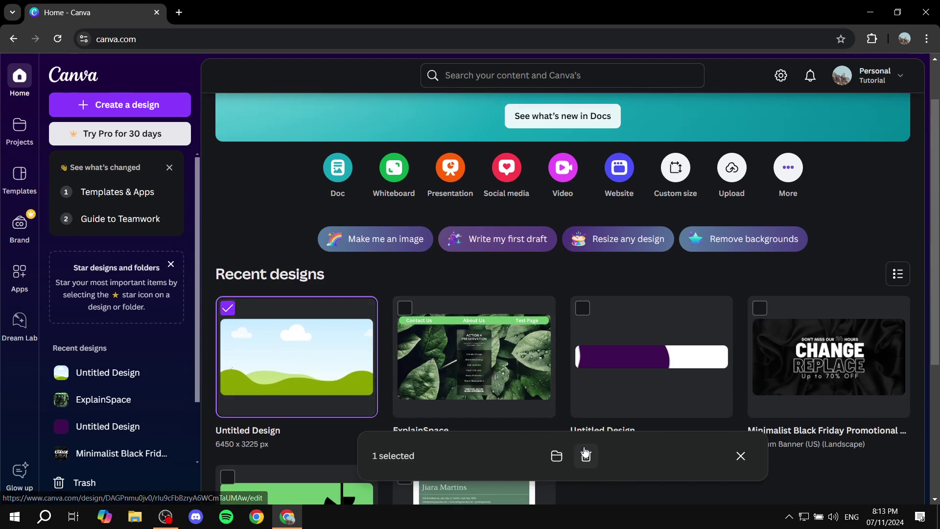
click(586, 456)
click(539, 315)
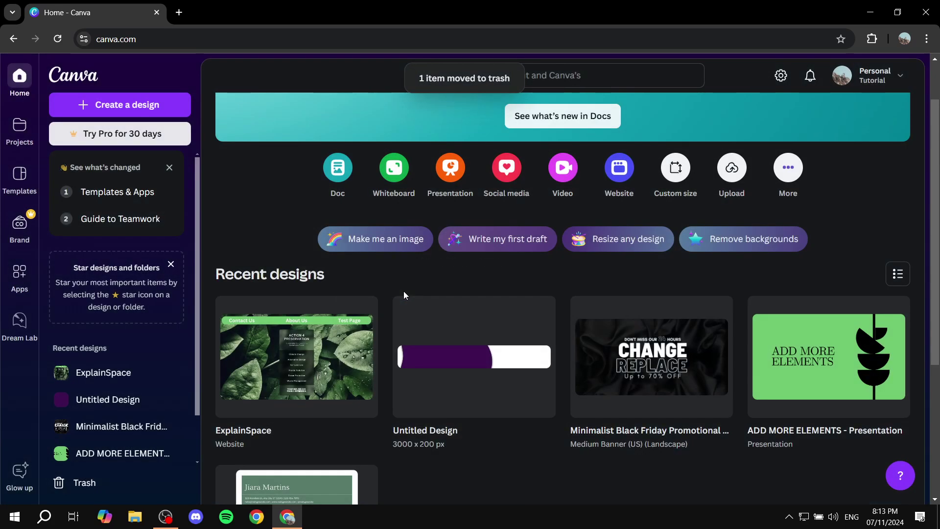
scroll(324, 284, up, 2)
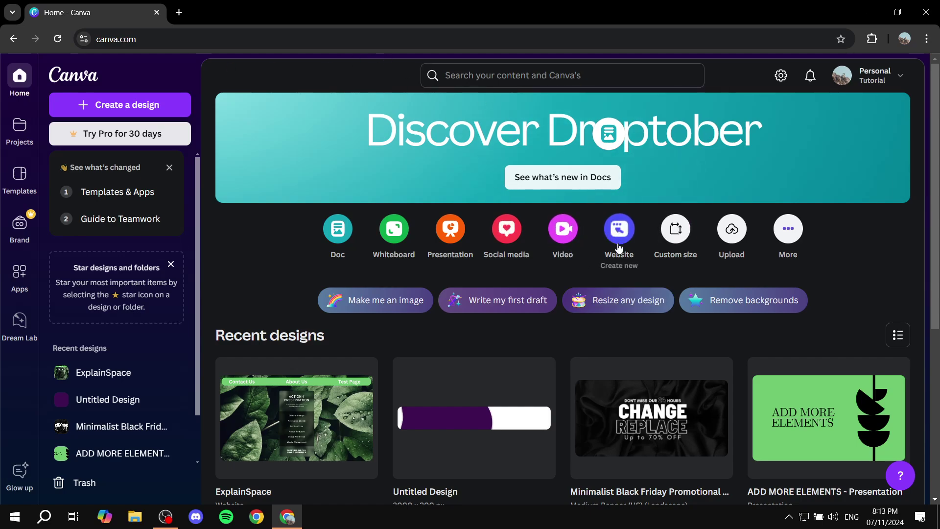
- Create a new 1920 × 1080 video design and set its page duration to 18.0s
click(563, 231)
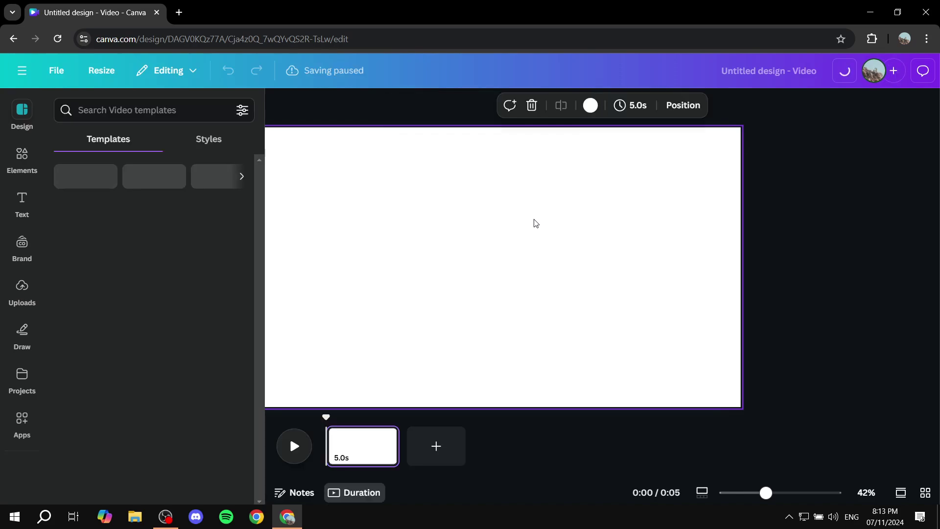
click(886, 201)
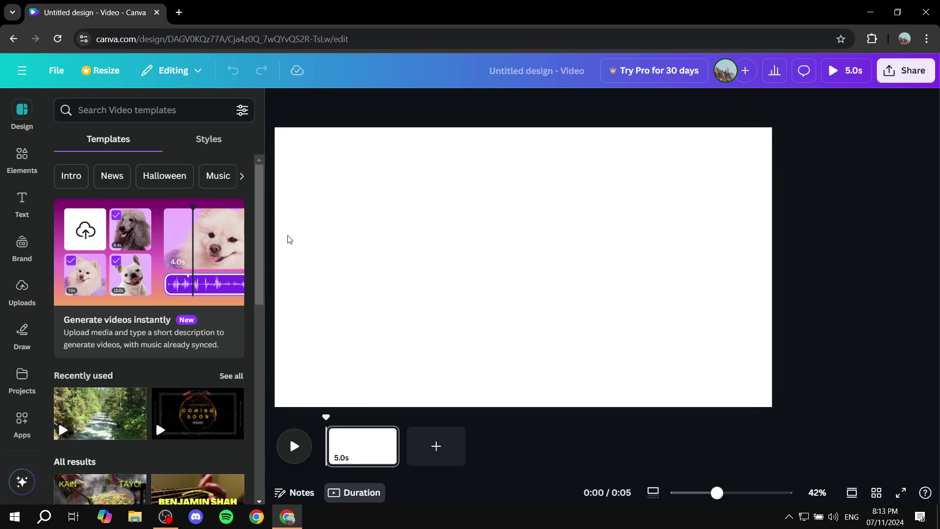
click(27, 114)
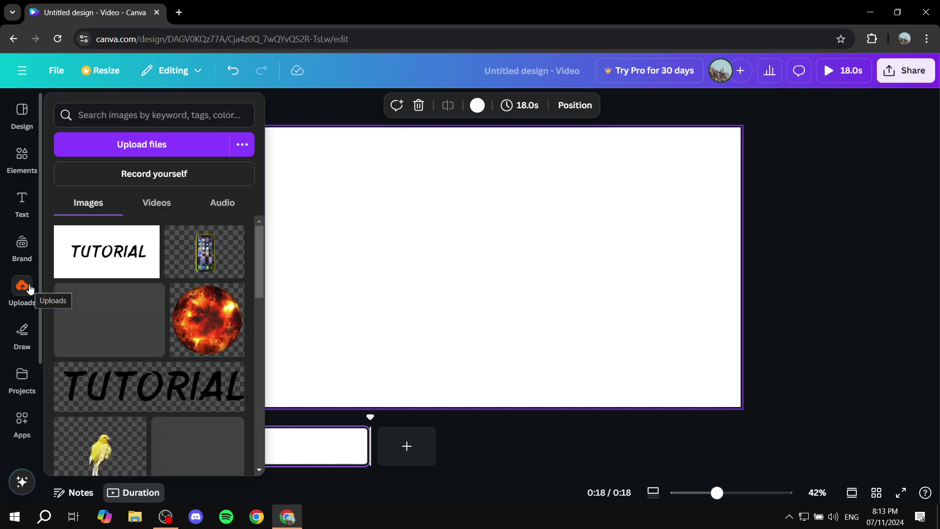
- Drag the TUTORIAL image from Uploads to fill the 18-second page and play it back
drag(123, 257, 199, 455)
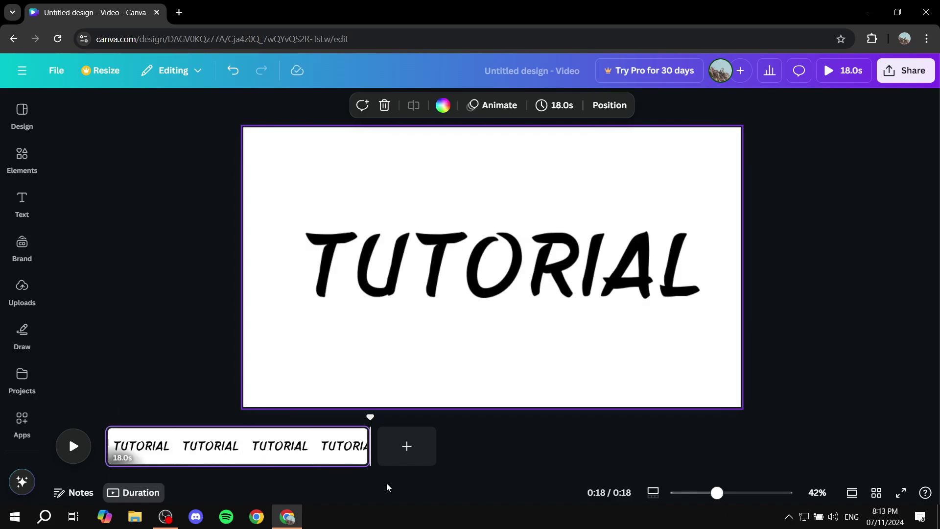
click(73, 446)
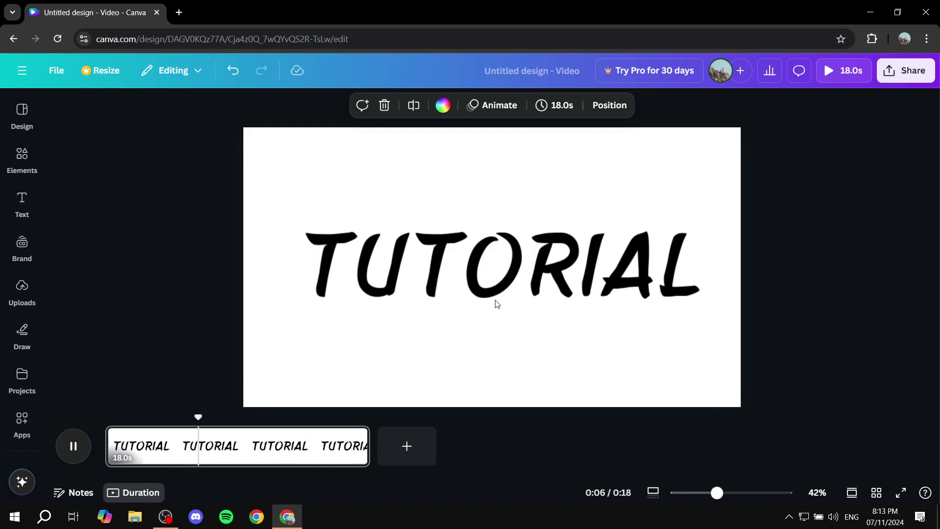
click(22, 420)
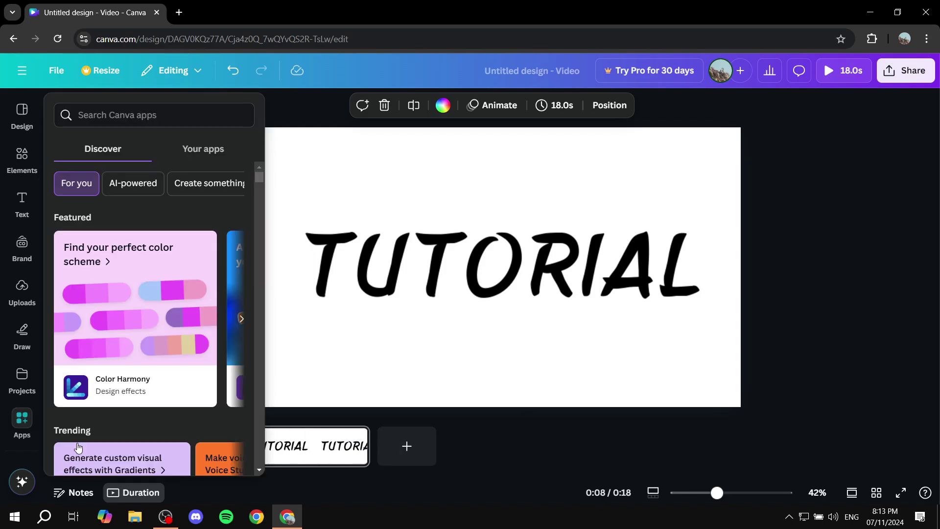
click(486, 362)
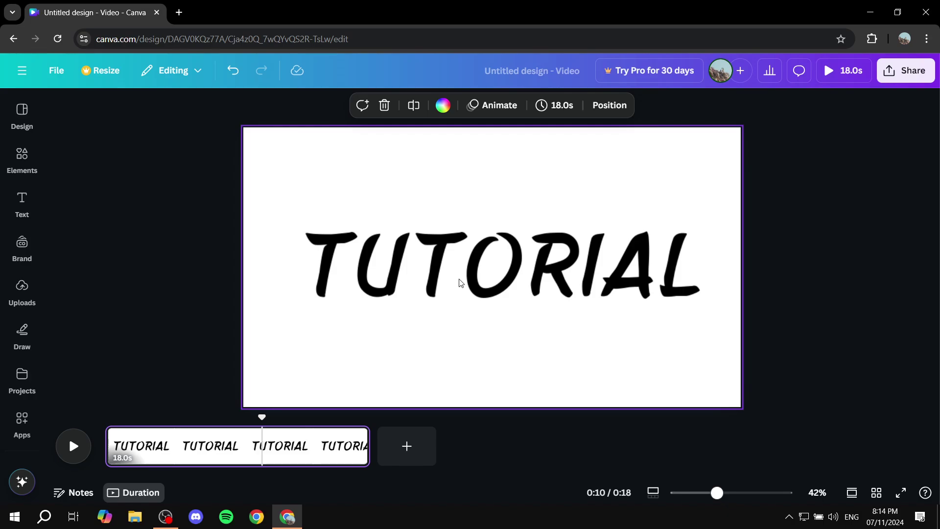
- Preview the 18.0s video full screen, then show its MP4 Video download settings at 1080p (HD)
click(843, 78)
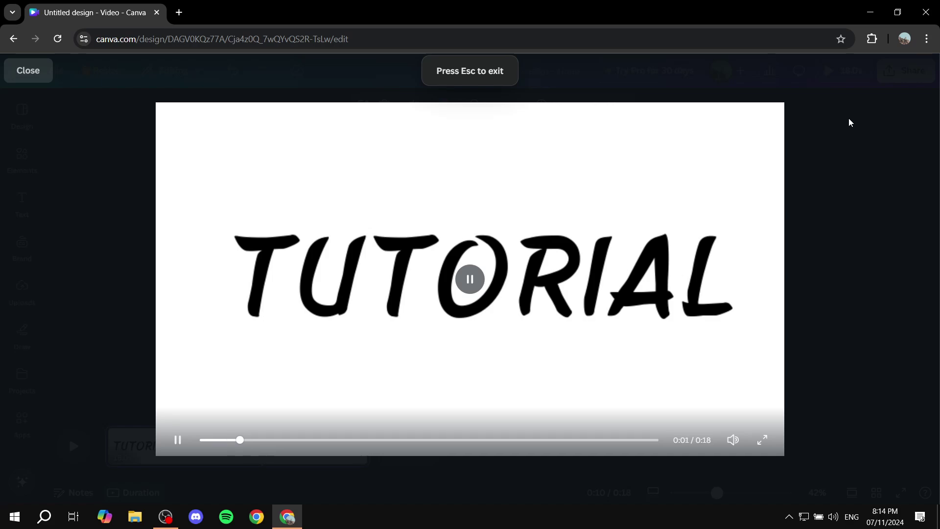
key(Escape)
click(906, 70)
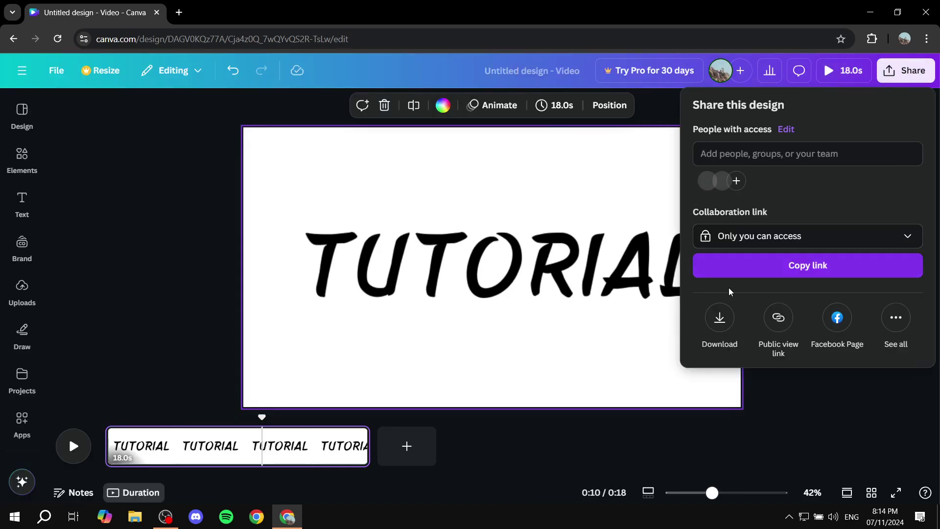
click(720, 318)
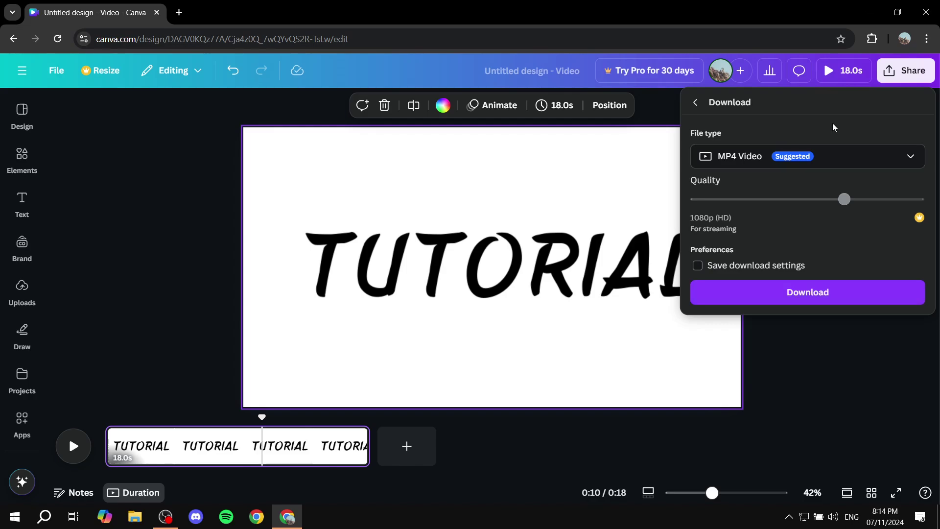